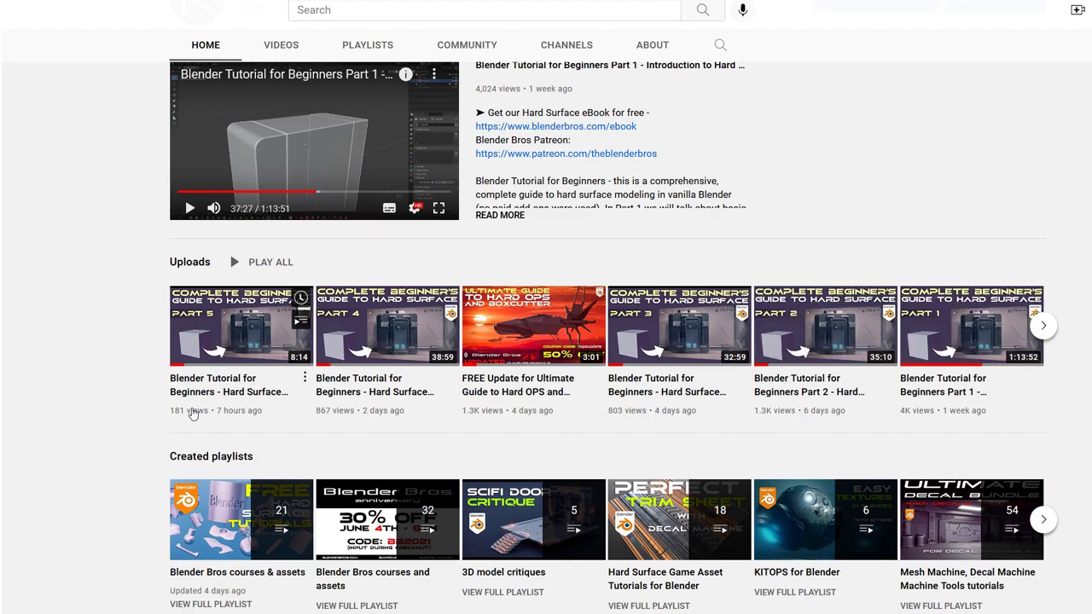
Scroll back up to the top of the YouTube channel page.
scroll(194, 413, "up", 3)
Rerun the past search 'asolute beginner ryuurui' from the YouTube search history.
left_click(409, 9)
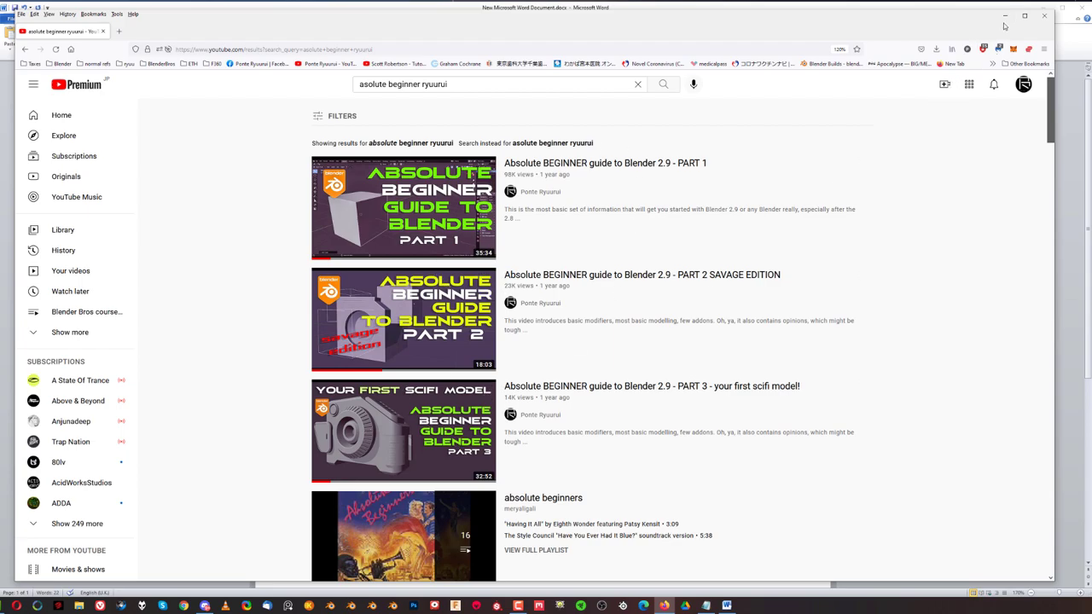
Minimize the browser and enter 'You give up too easily' as list item 1.
left_click(1005, 15)
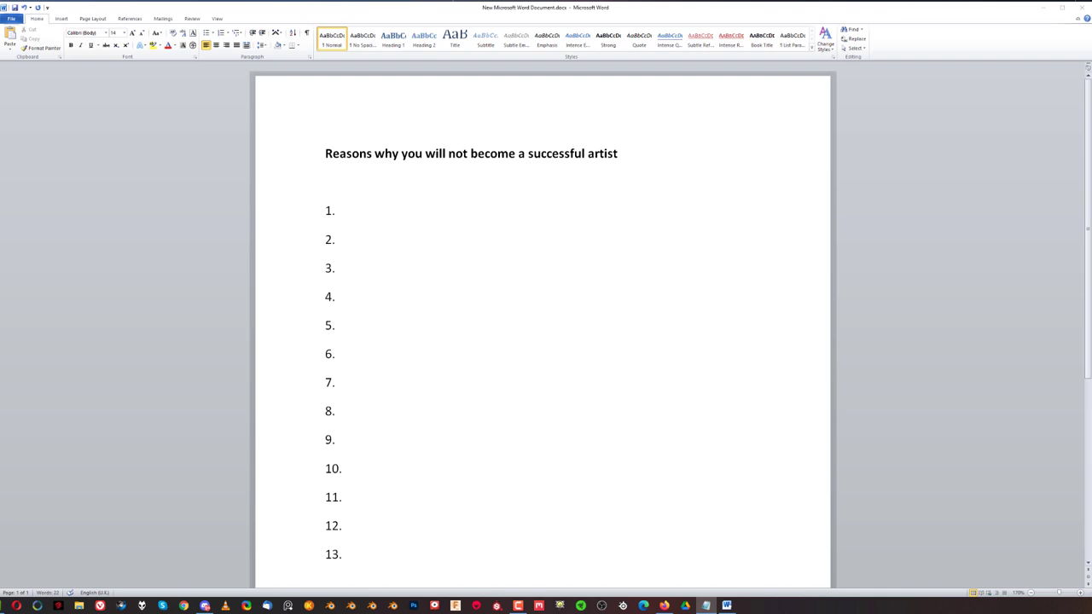
left_click(390, 210)
type("You give up too easily")
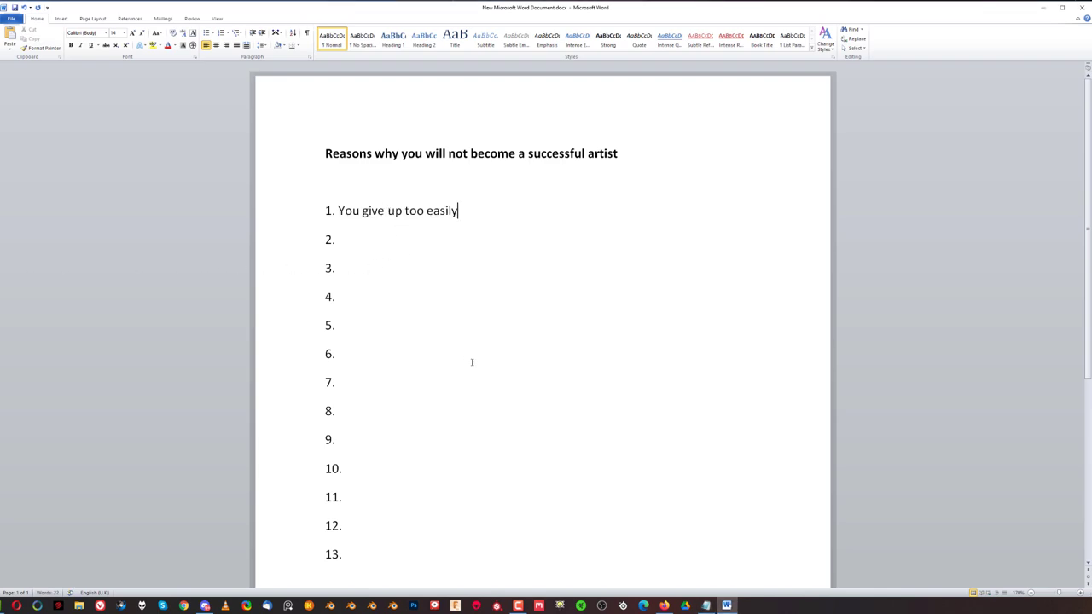
left_click(368, 244)
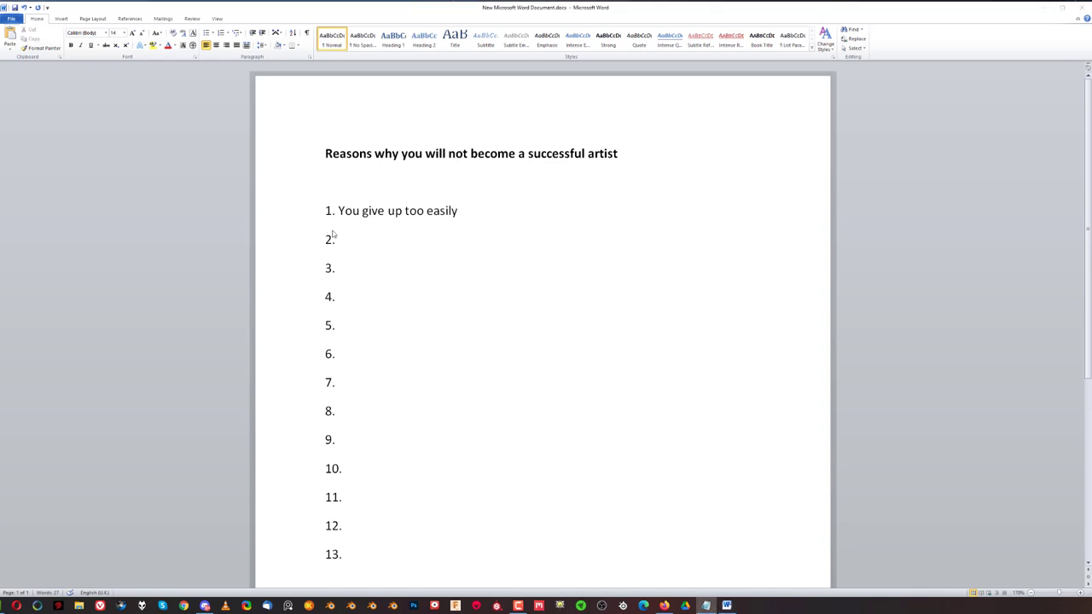
Paste 'You lack consistency' in as list item 2.
left_click(357, 243)
type("You lack consistency")
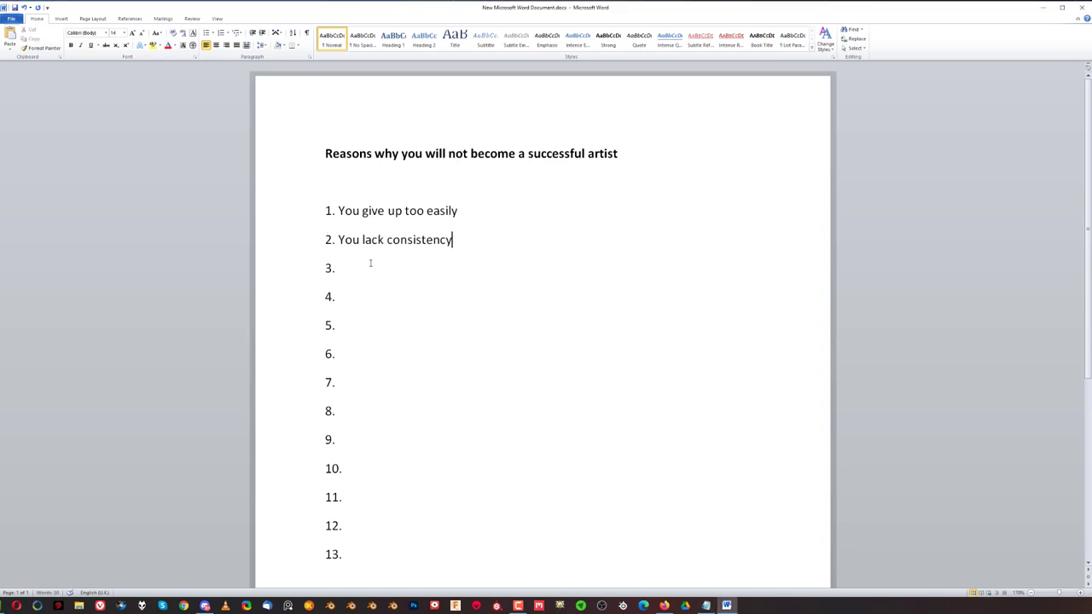
left_click(447, 261)
type("You seek praise and admiration")
left_click(464, 314)
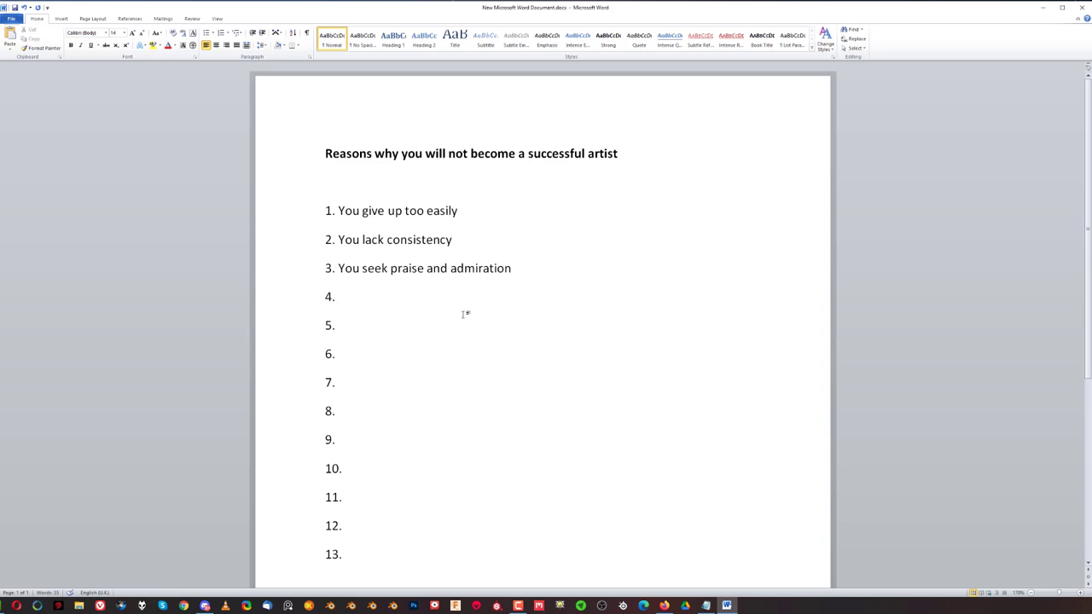
Type 'You congratulate yourself' as list item 4.
type("You congratulate yourself")
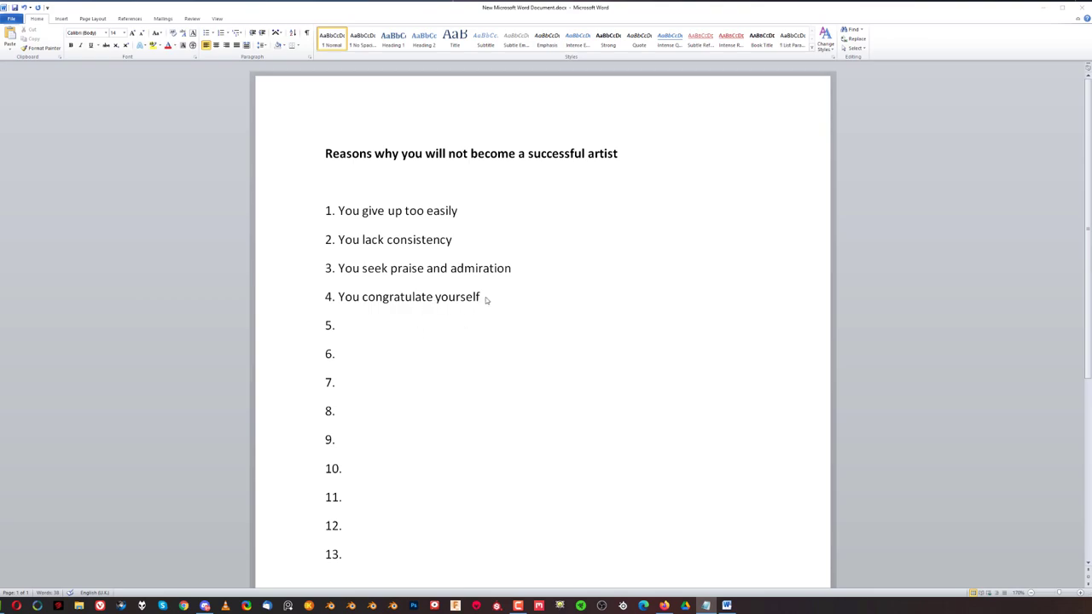
Enter 'You look back seeking reassurance' as list item 5.
left_click(368, 324)
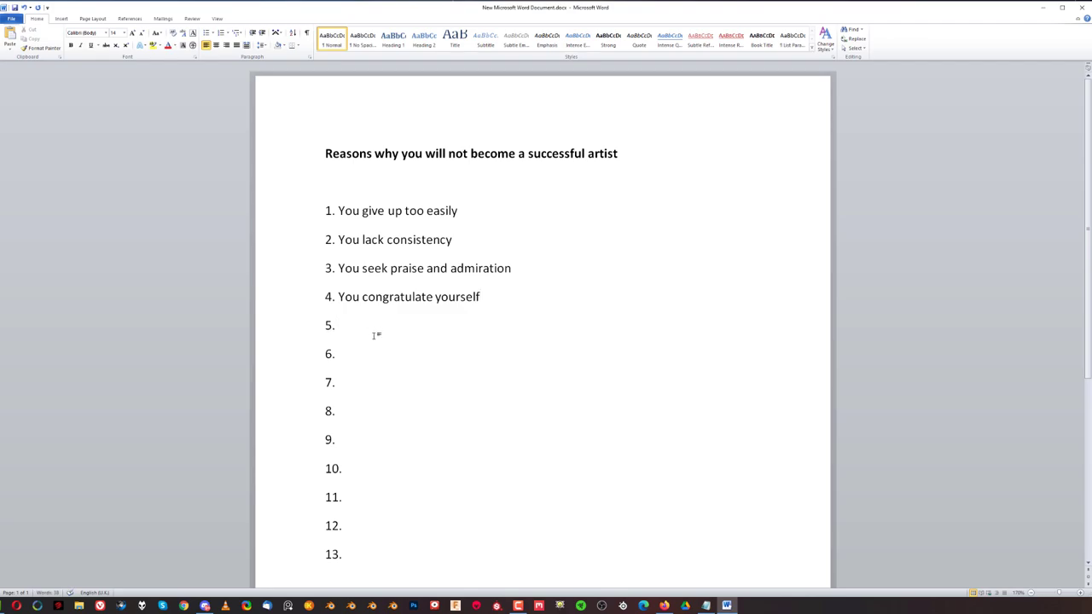
type("You look back seeking reassurance")
key("Return")
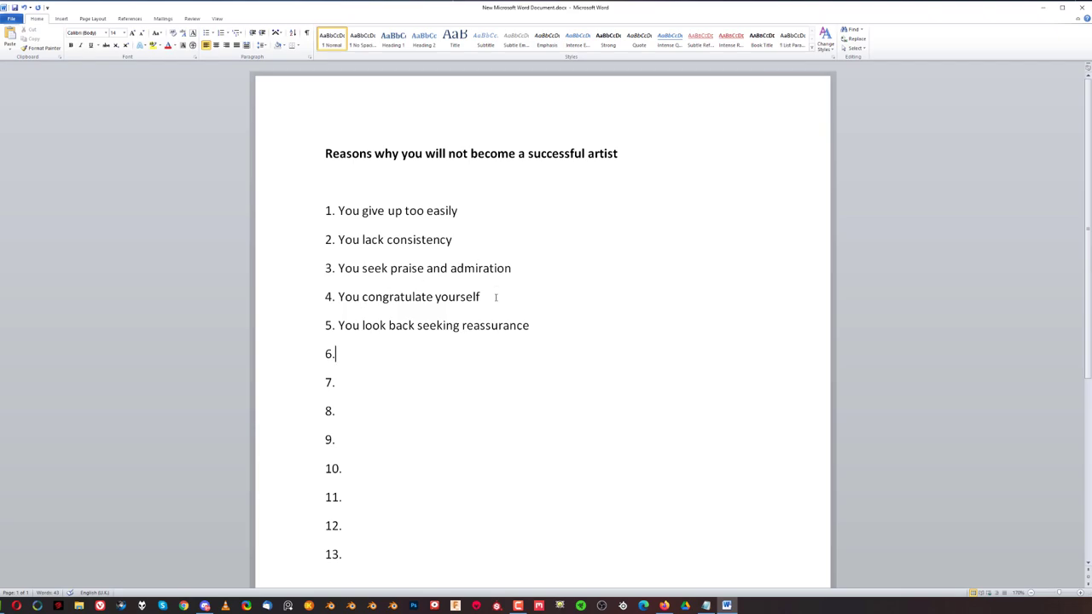
left_click_drag(495, 297, 314, 213)
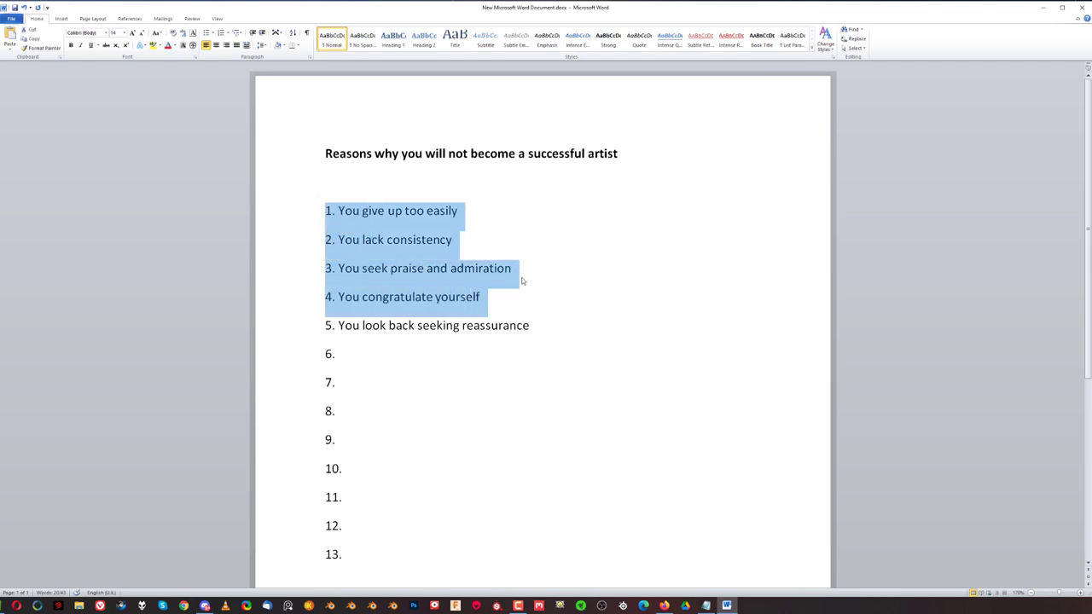
left_click_drag(483, 297, 326, 209)
left_click(554, 319)
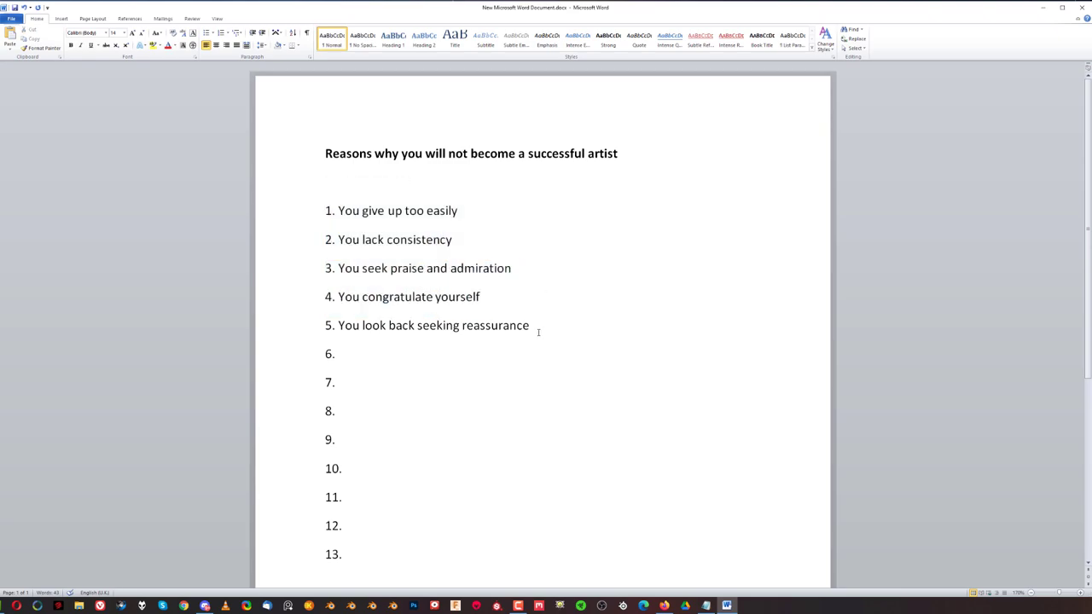
left_click_drag(535, 326, 338, 320)
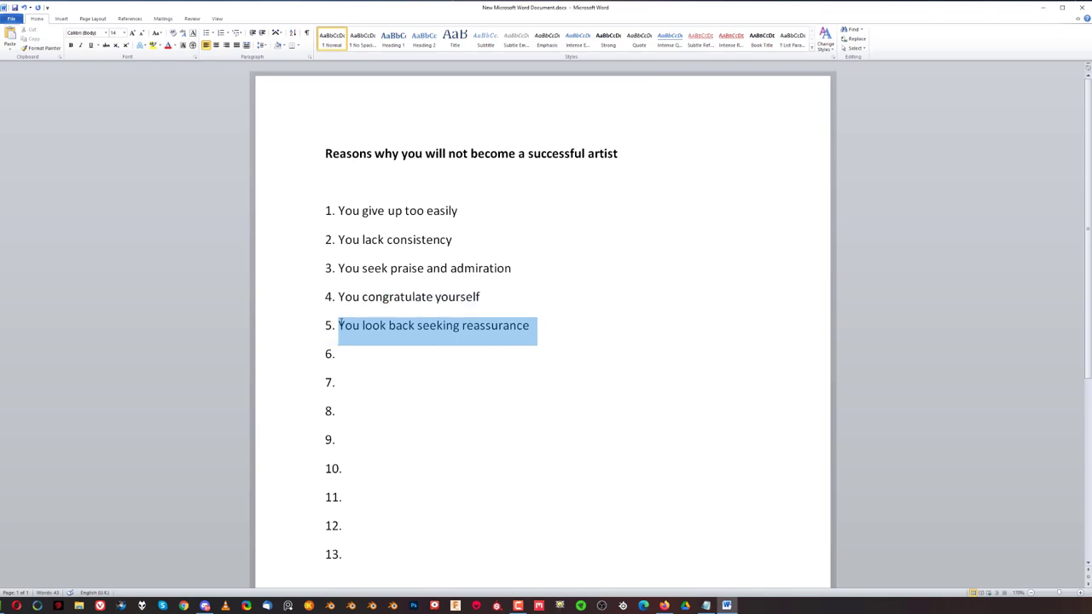
left_click(440, 364)
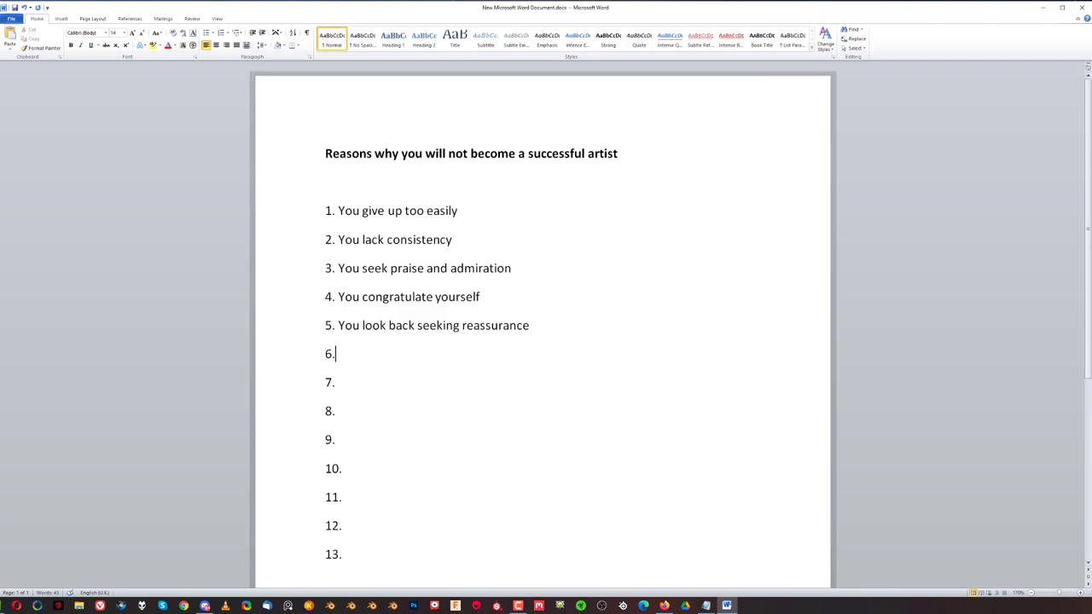
Paste 'You focus on how to sell it not on how to create it' as item 6.
key("alt+Tab")
type("You focus on how to sell it not on how to create it")
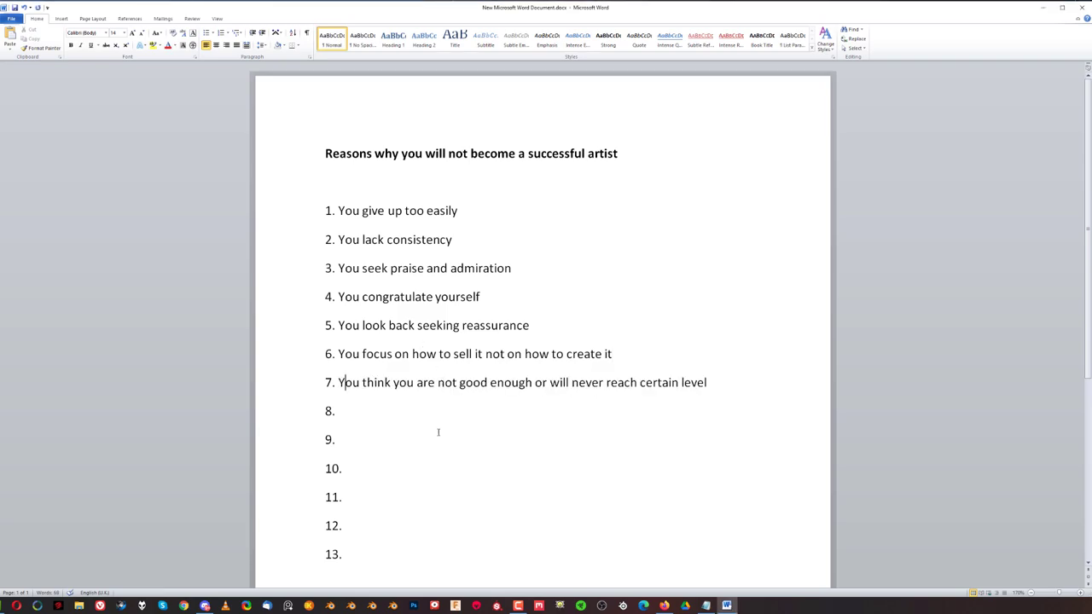
left_click(433, 424)
Enter 'You stay in a safe zone' as item 8 and place the caret after '9.'.
type("You stay in a safe zone")
left_click(509, 476)
left_click(519, 432)
left_click_drag(520, 432, 444, 411)
left_click(398, 452)
Paste 'You try to push through walls that should be walked around' as item 9.
type("You try to push through walls that should be walked around")
left_click(541, 475)
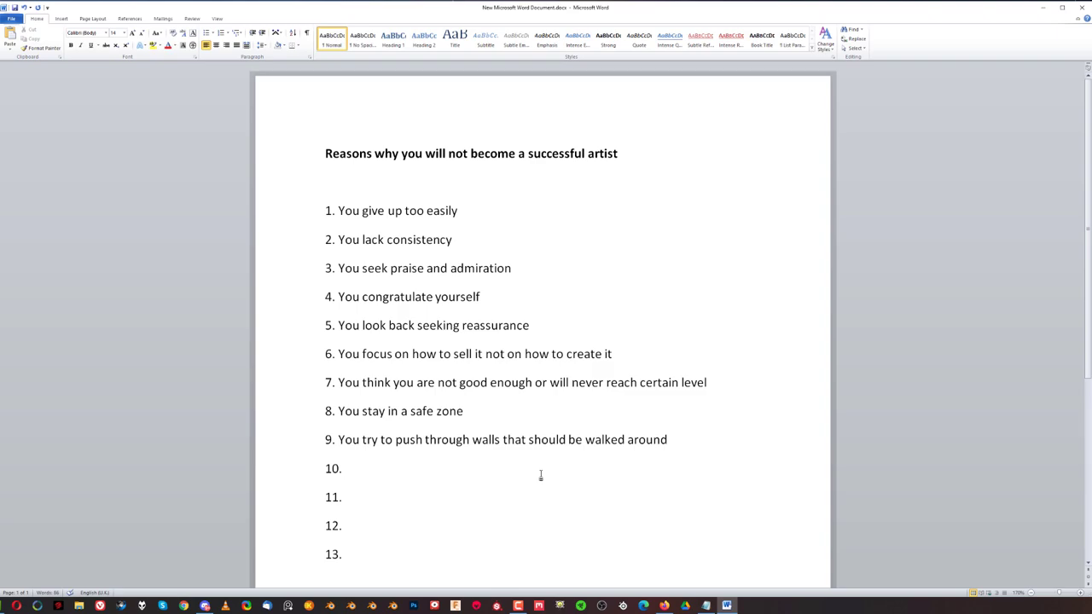
Paste 'You avoid or dismiss ALL critiques' as list item 10.
type("You avoid or dismiss ALL critiques")
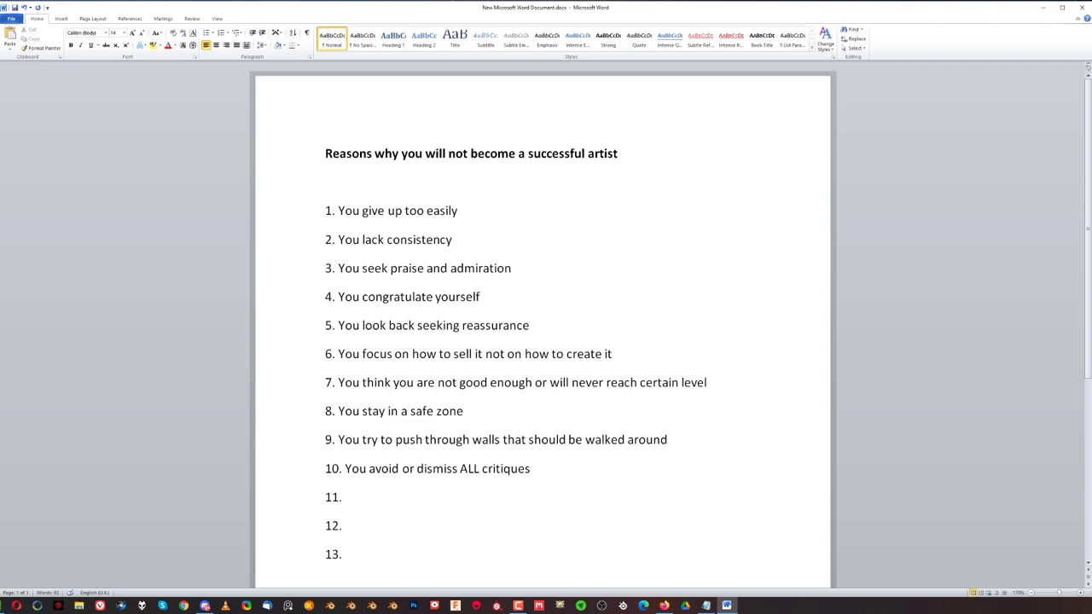
Enter 'You fail at marketing' as reason 12, ending with the cursor on empty line 13.
left_click(447, 500)
left_click(372, 531)
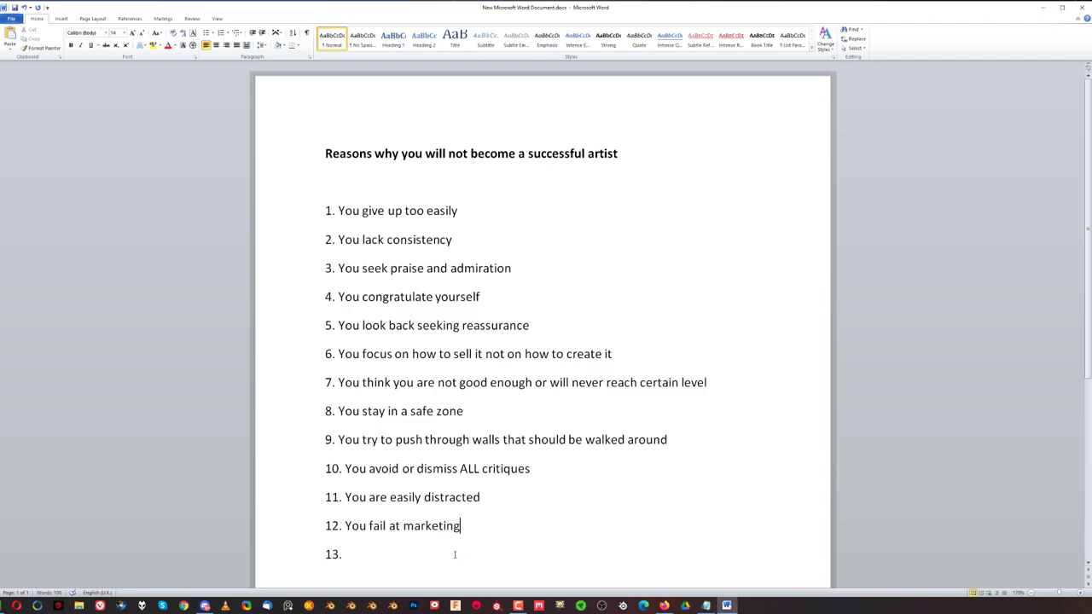
left_click(454, 553)
left_click(521, 498)
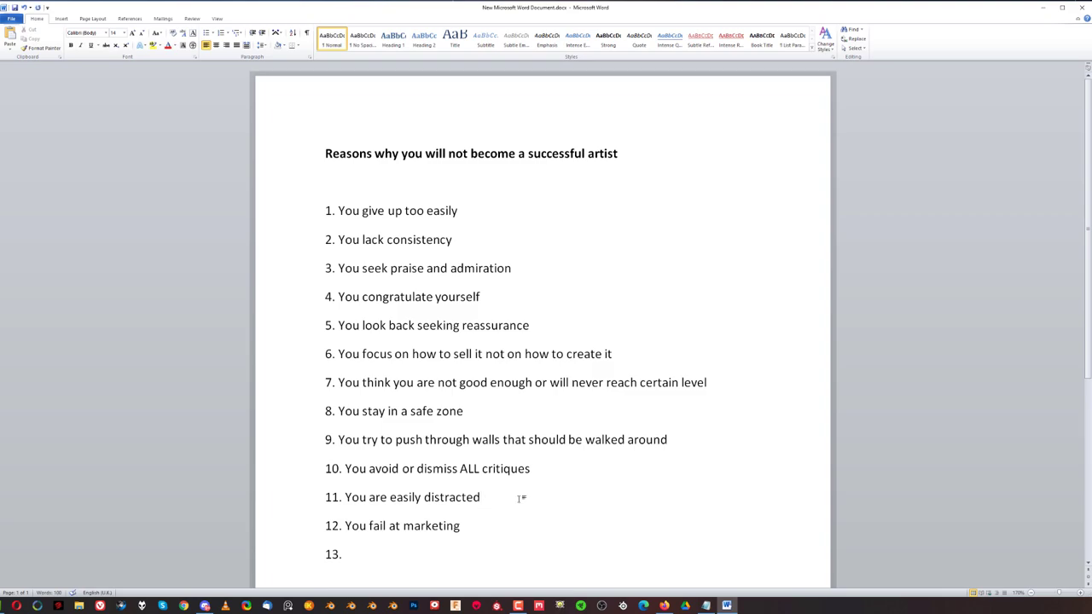